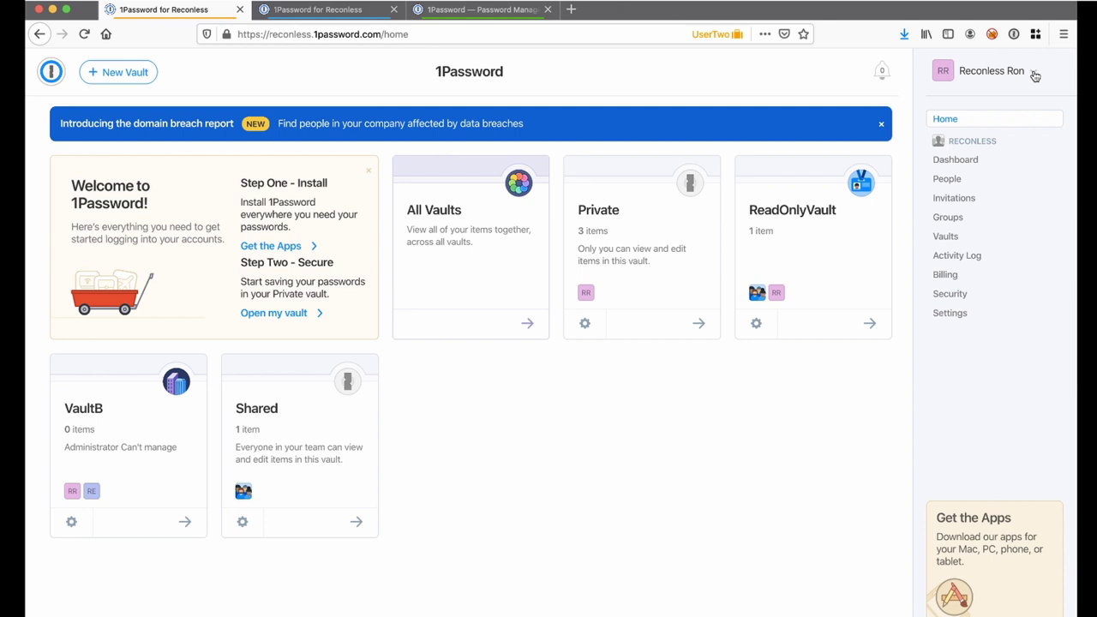
click(952, 315)
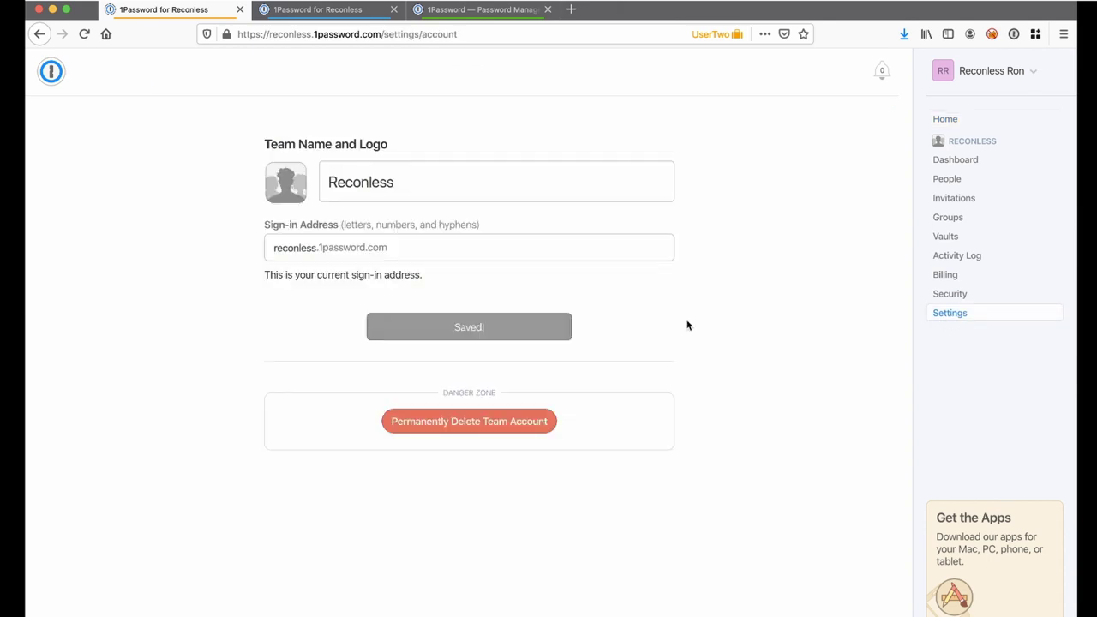
drag(257, 141, 420, 146)
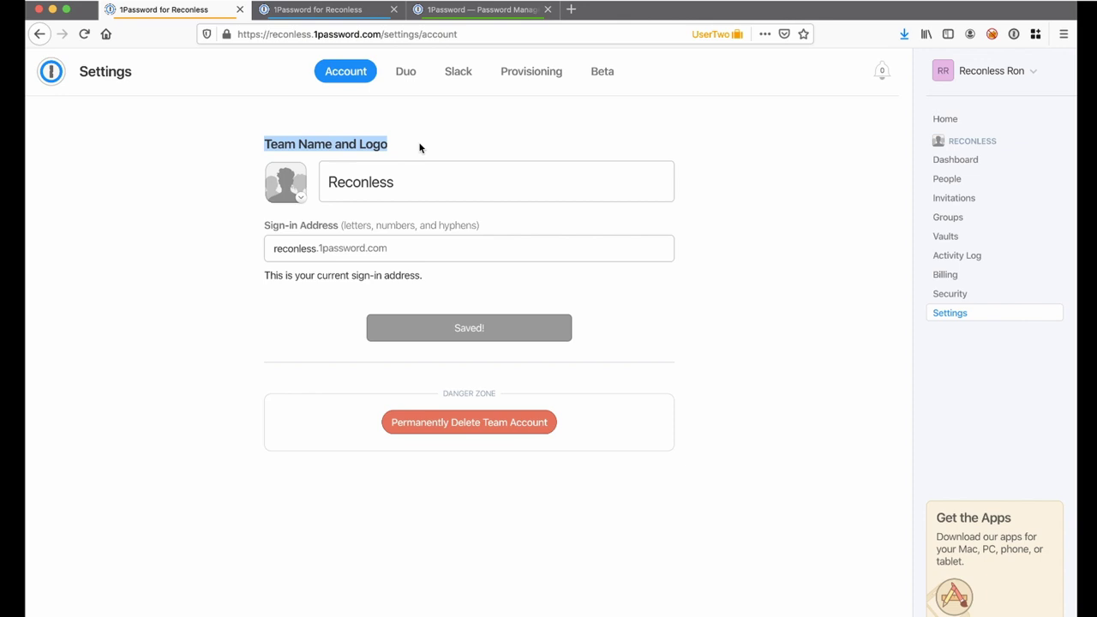
click(420, 147)
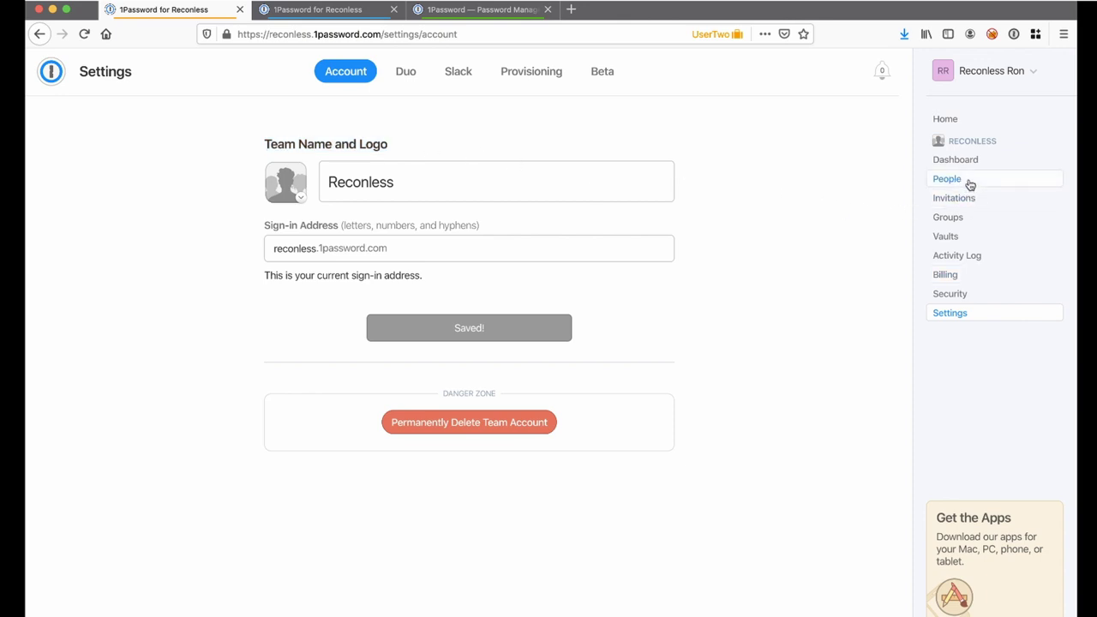
click(41, 76)
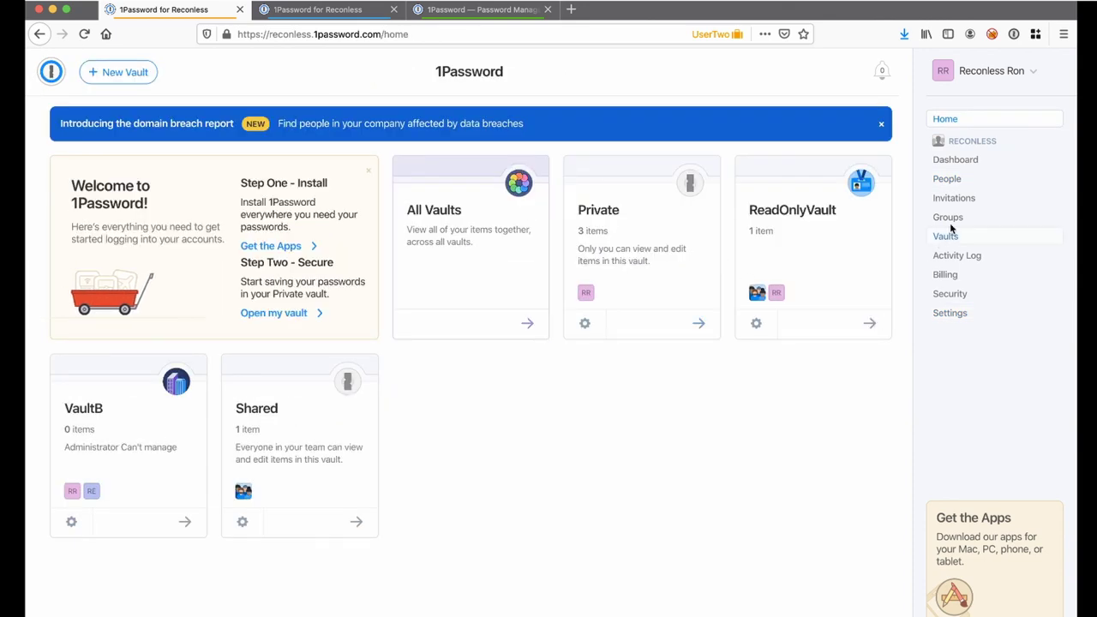
click(947, 178)
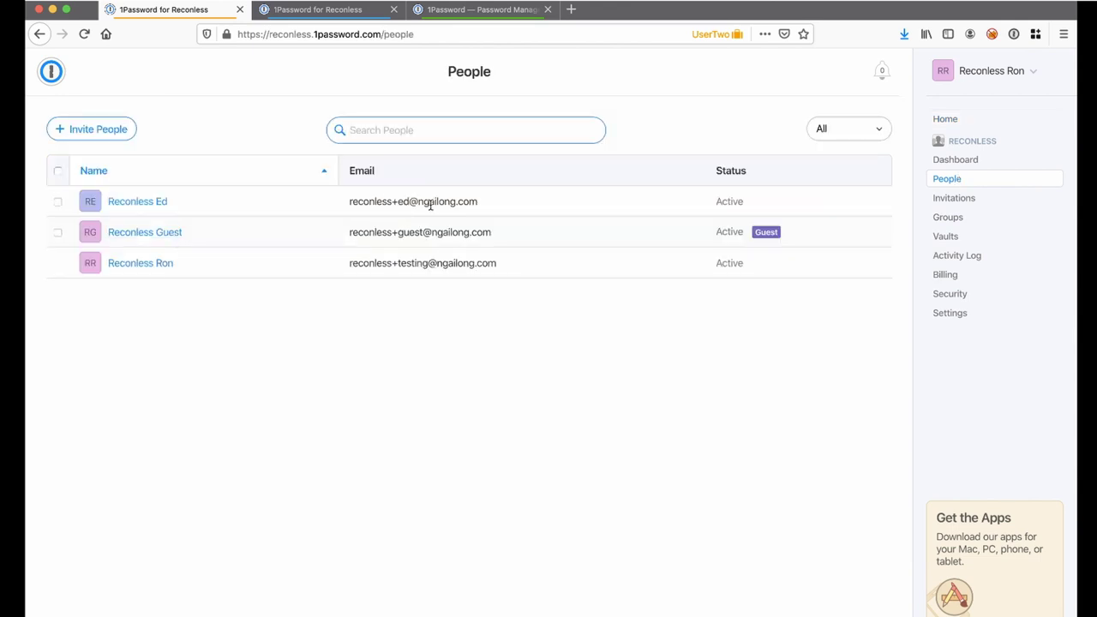
triple_click(351, 268)
click(518, 268)
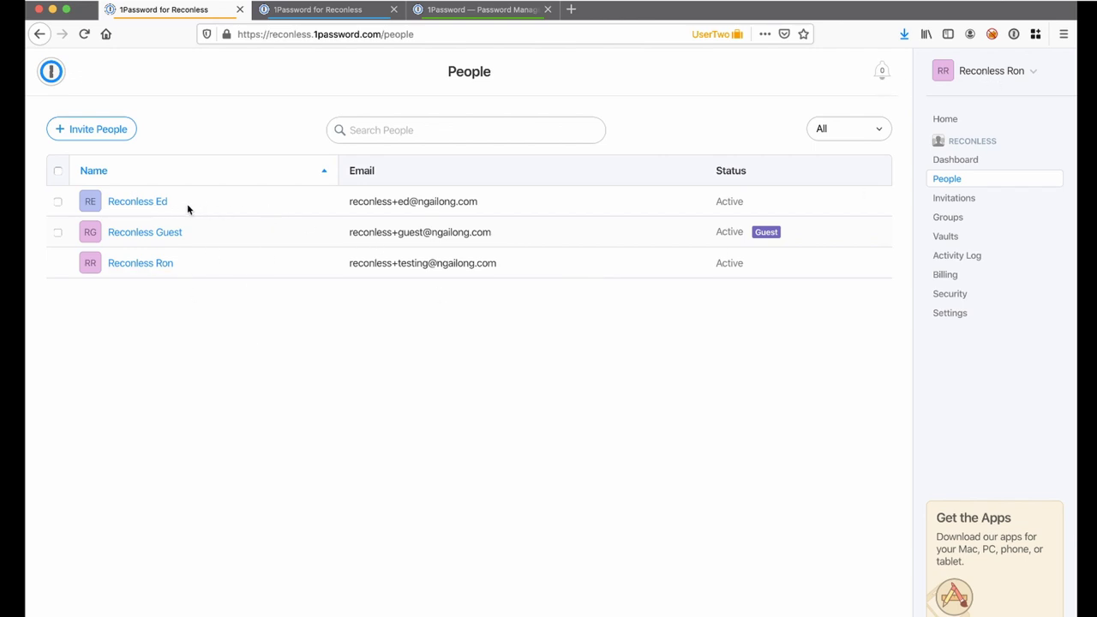
click(116, 202)
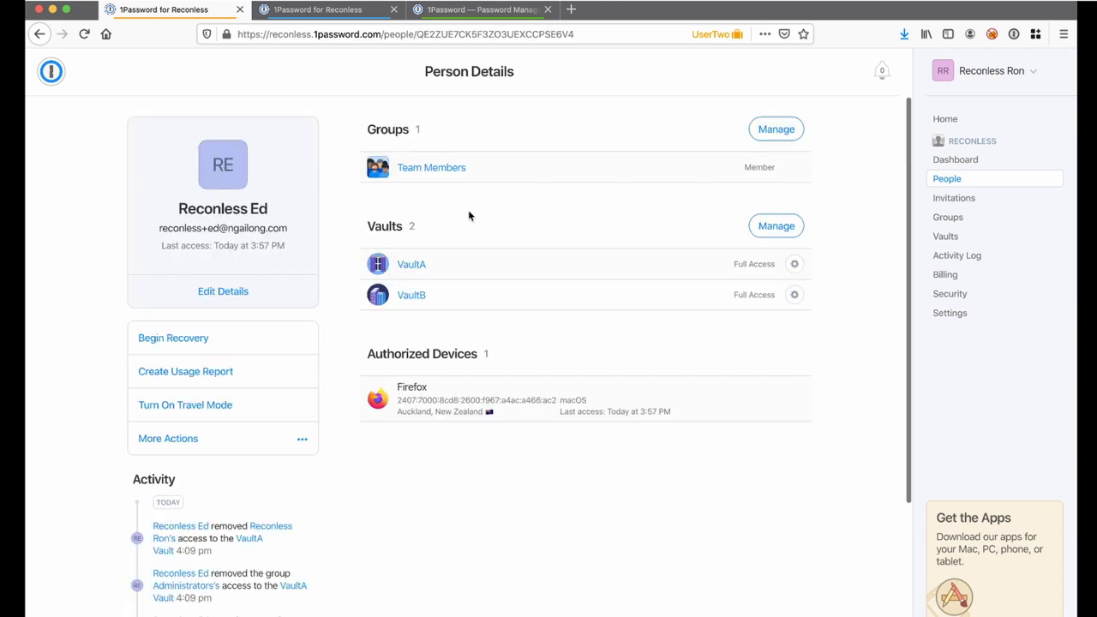
click(39, 33)
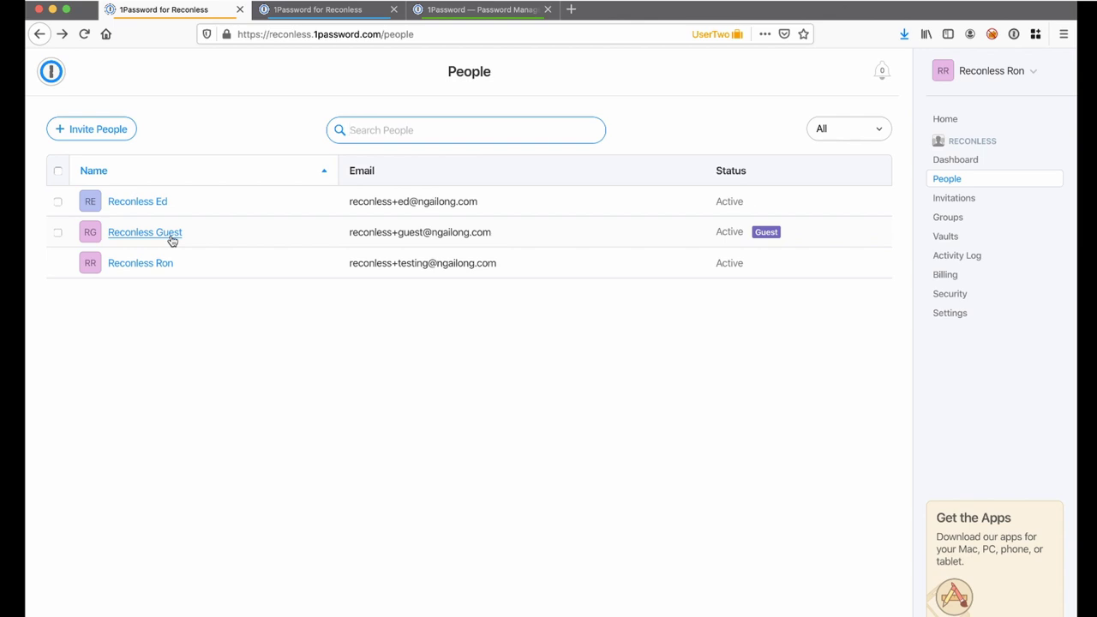
click(171, 239)
drag(603, 177, 388, 147)
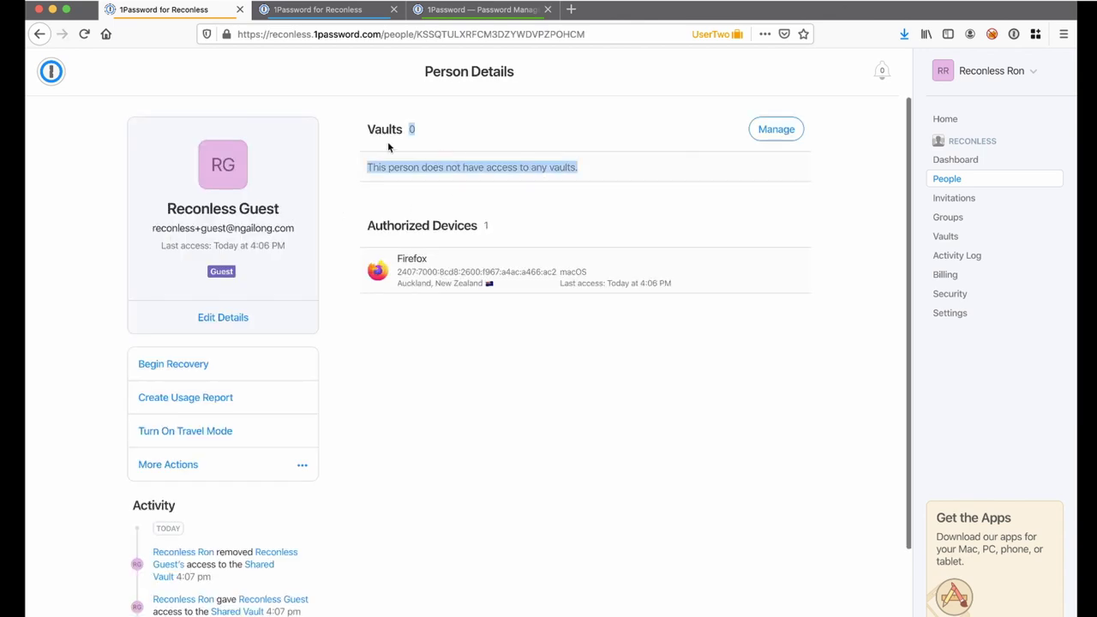
click(656, 172)
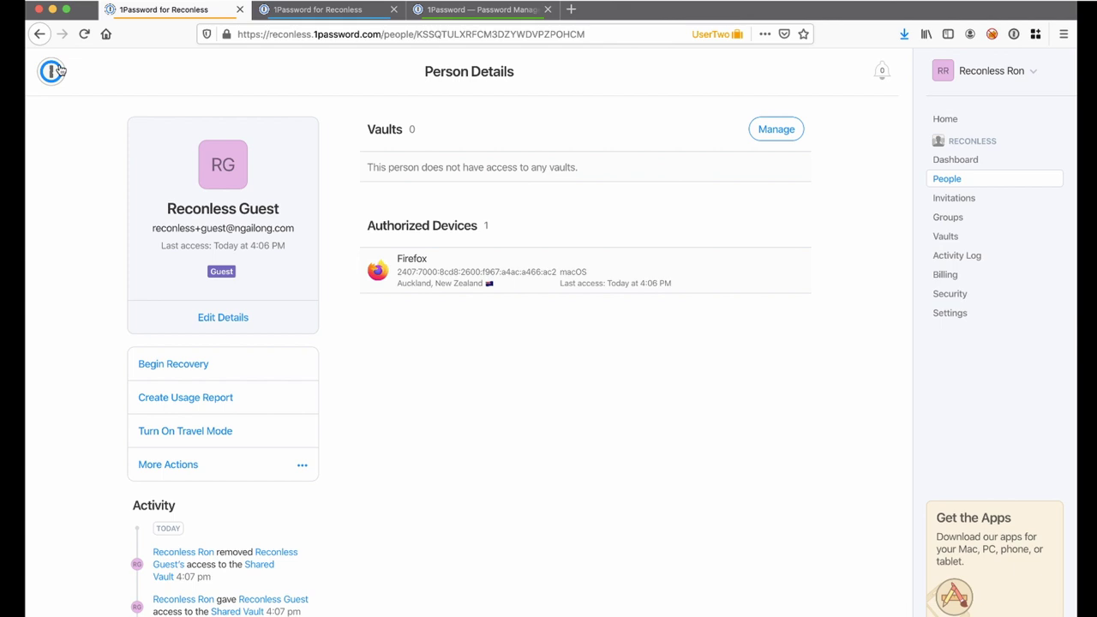
click(53, 70)
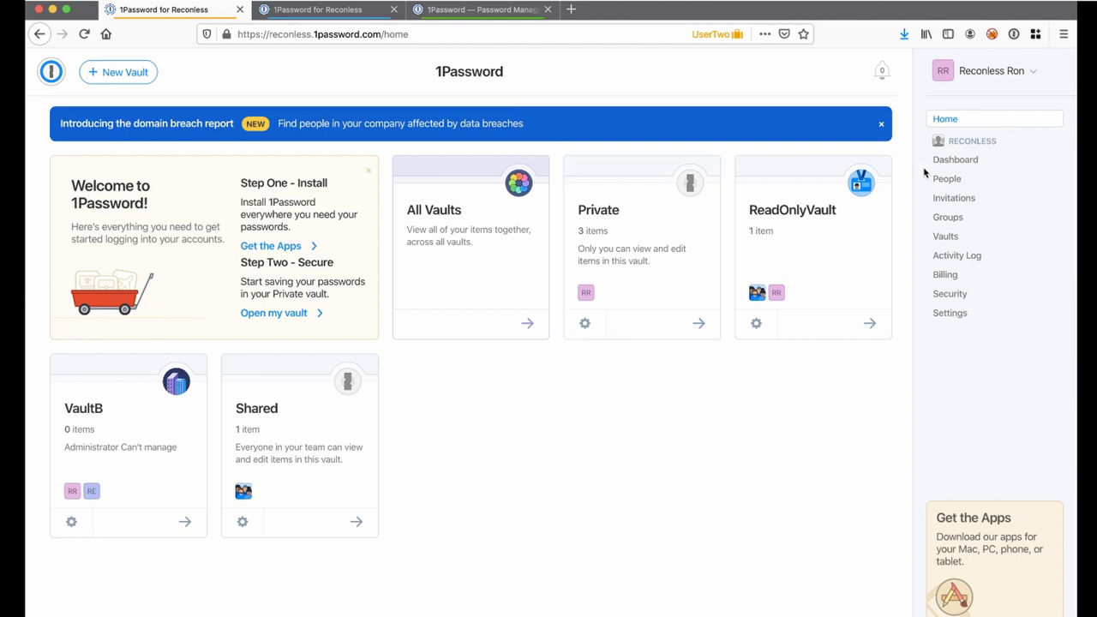
Save a new login titled 'Google' in the Private vault, with a username and password.
click(621, 269)
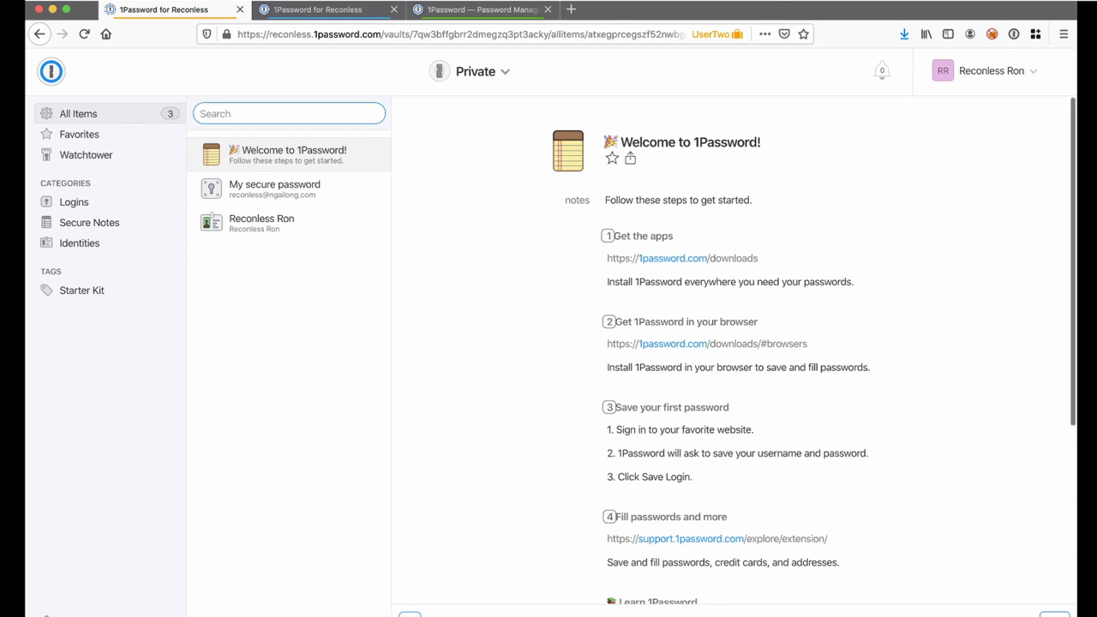
click(410, 614)
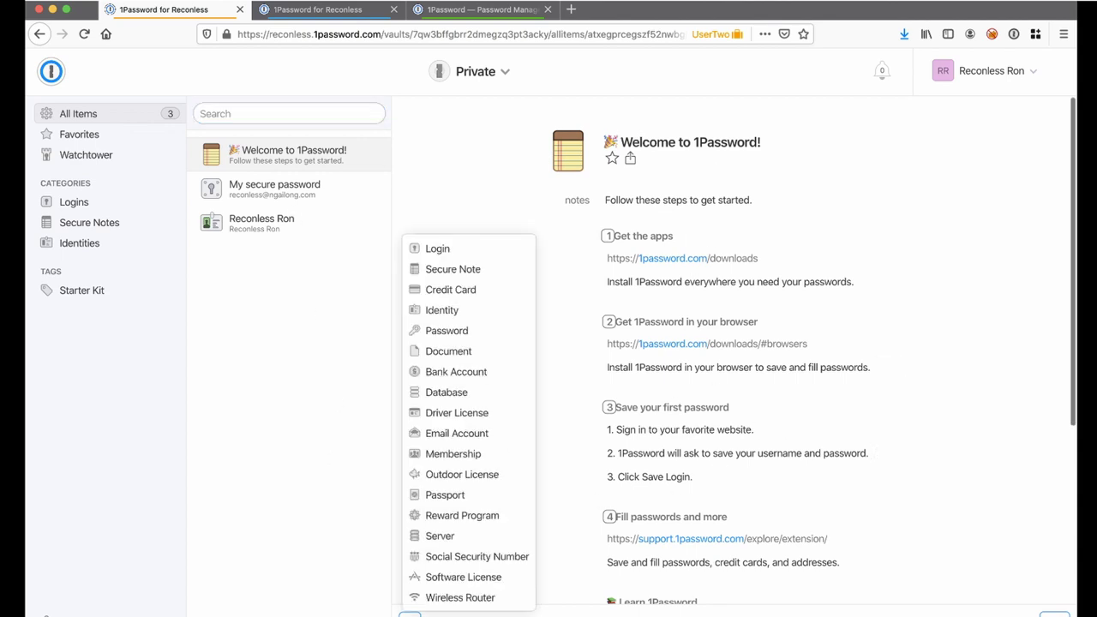
click(442, 249)
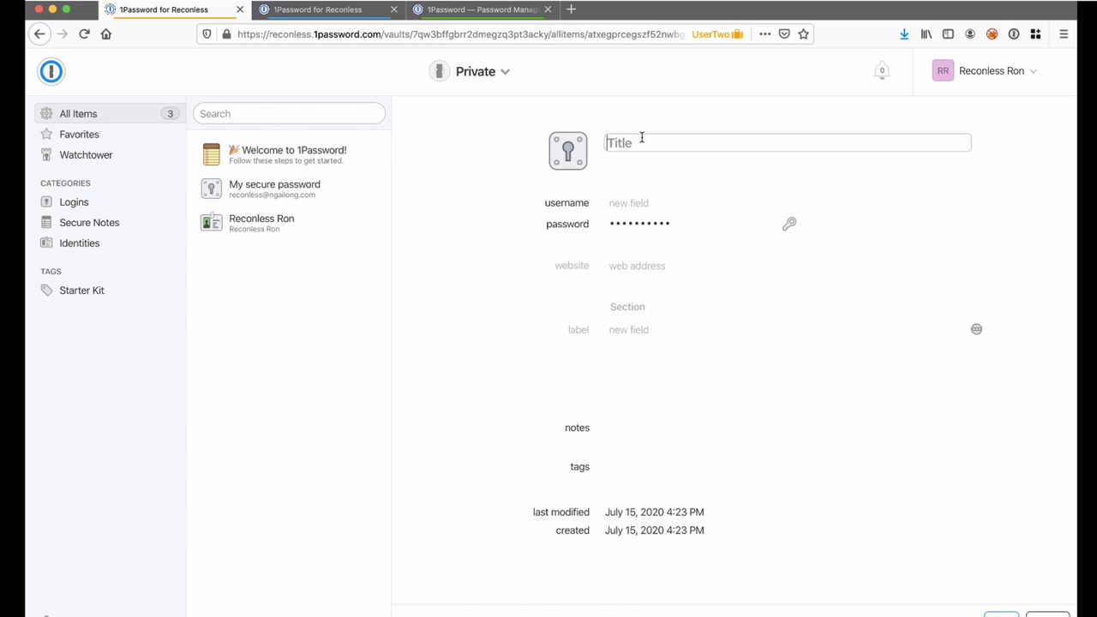
text(Google)
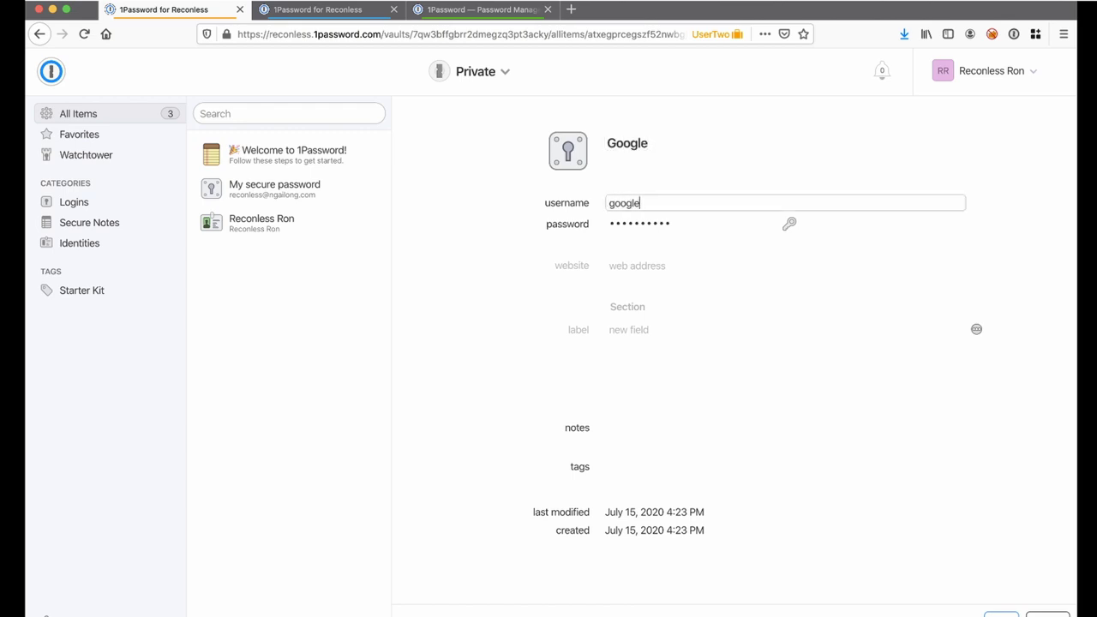
text(@google.com)
key(Tab)
text(google)
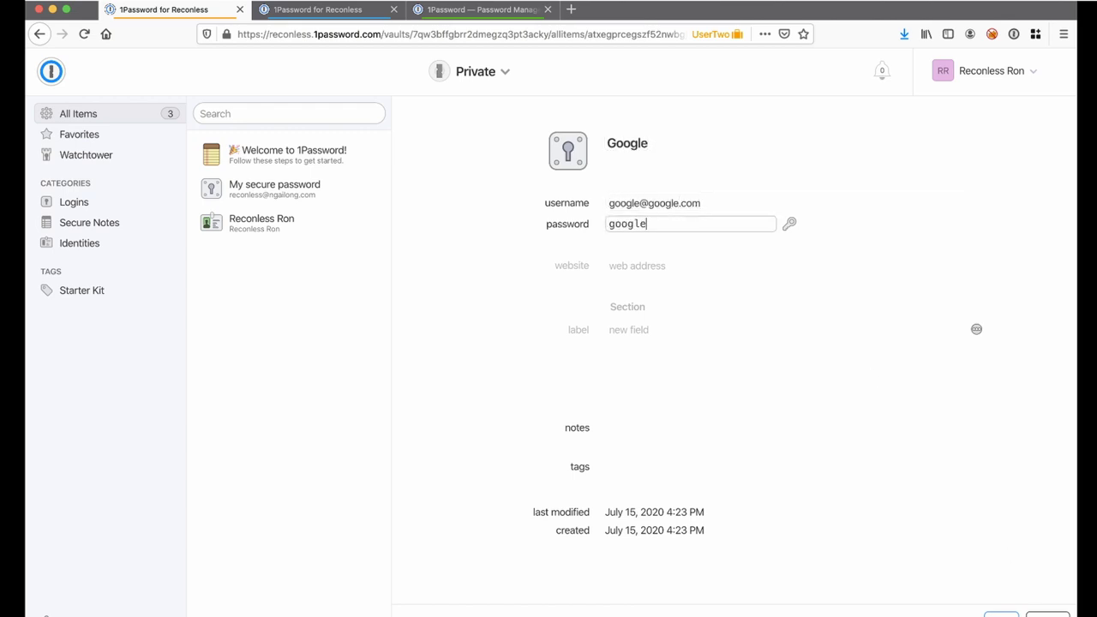
key(Return)
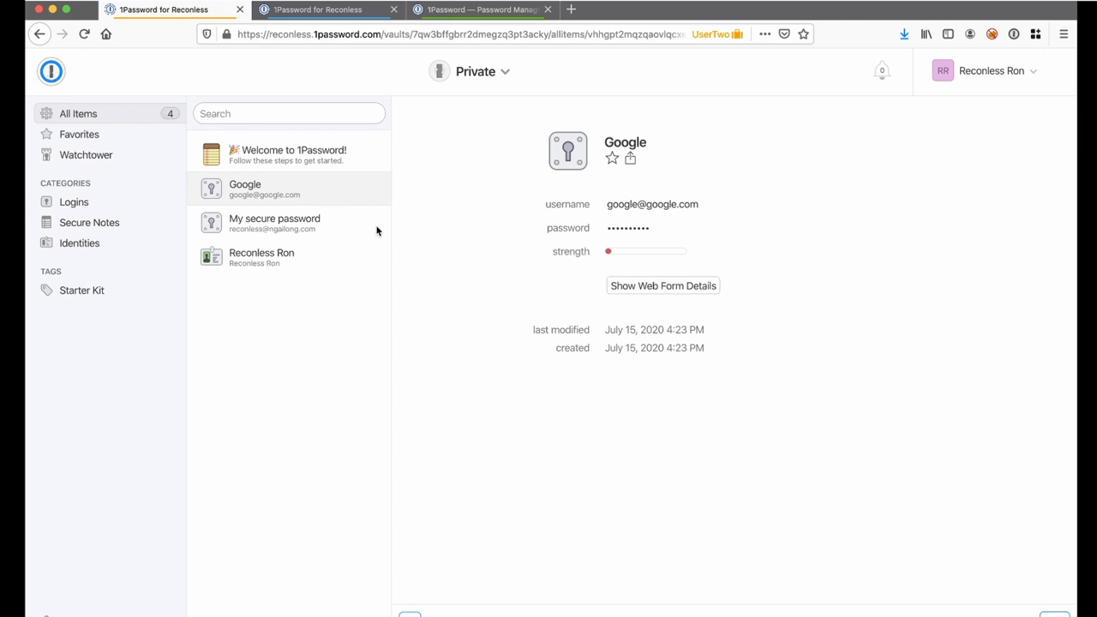
Open the Shared vault, start a new item, cancel it, and return to the vault home page.
click(52, 72)
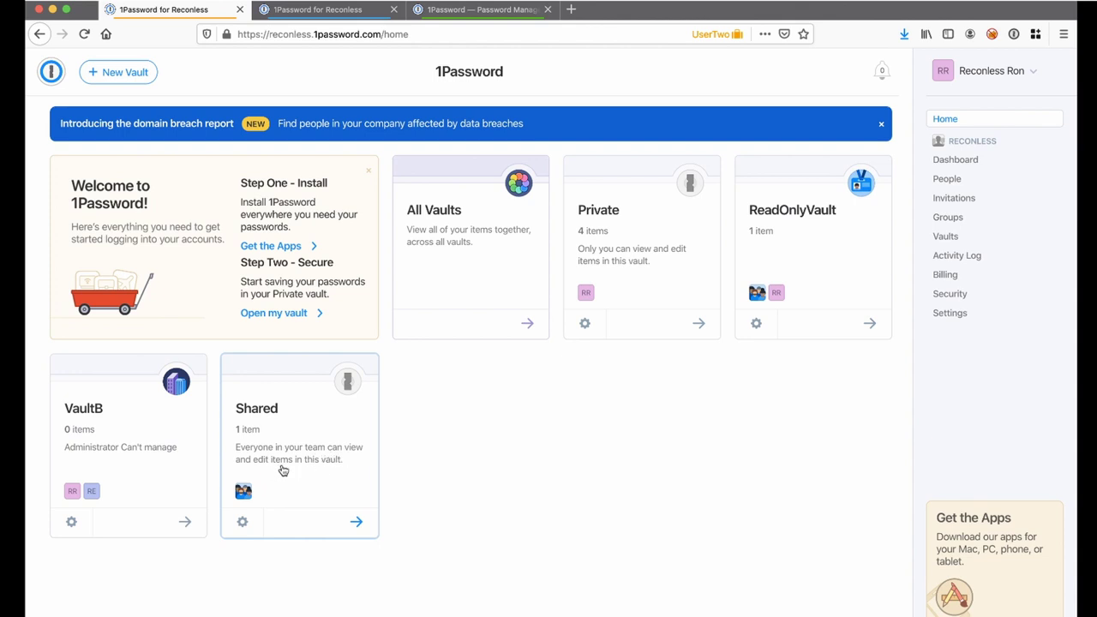
click(283, 471)
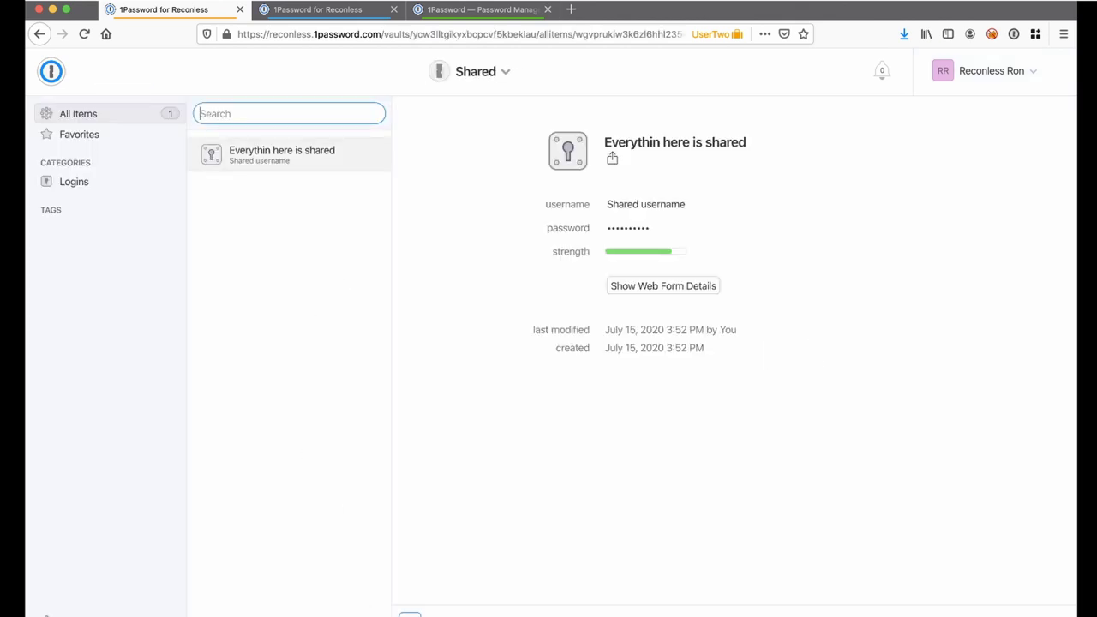
click(409, 612)
click(634, 181)
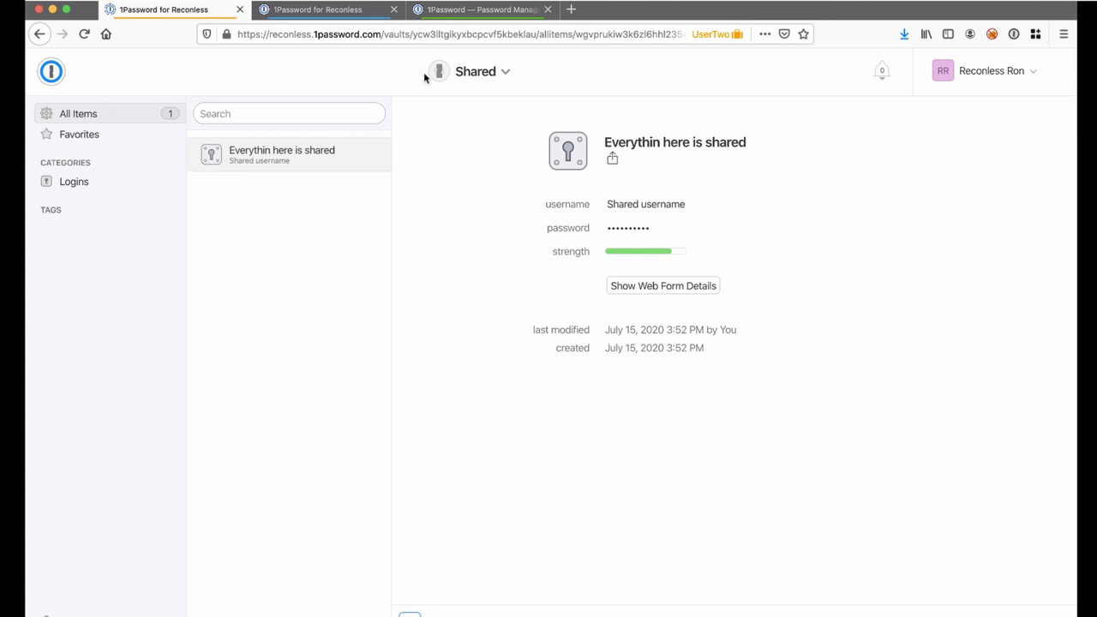
click(52, 75)
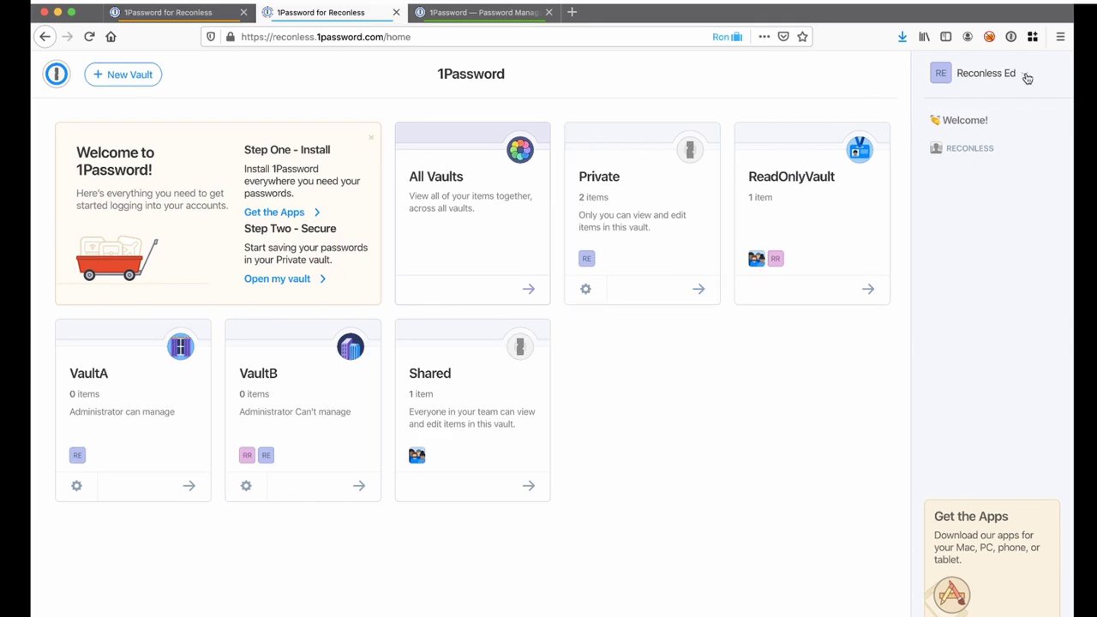
Glance at the account menu and browse the Private vault's items, then go back to the vault home.
click(1026, 74)
click(712, 102)
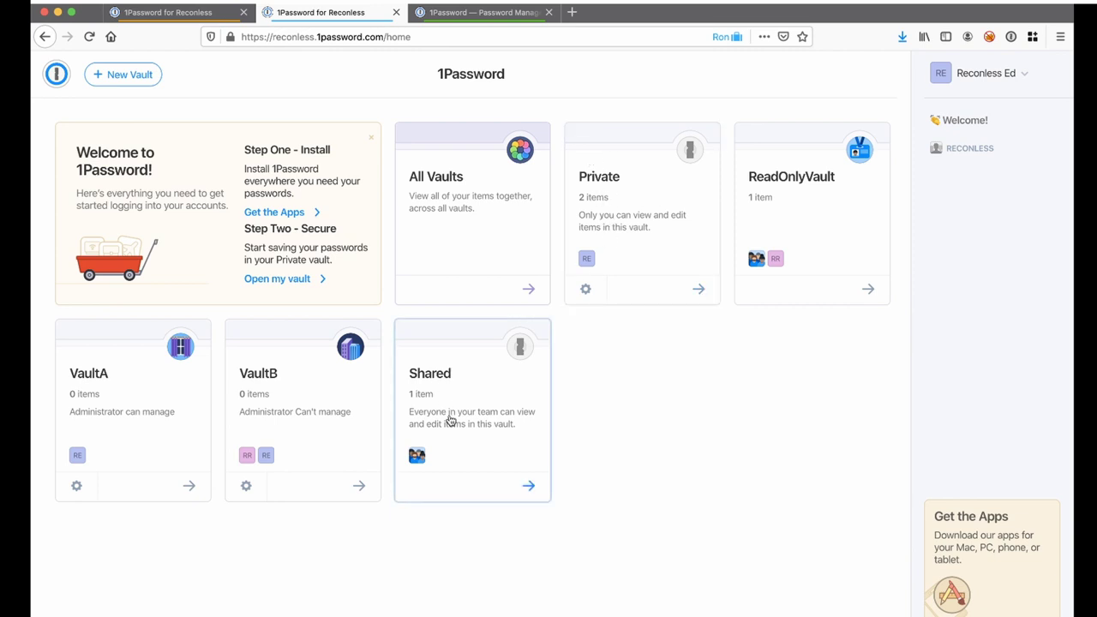
click(512, 214)
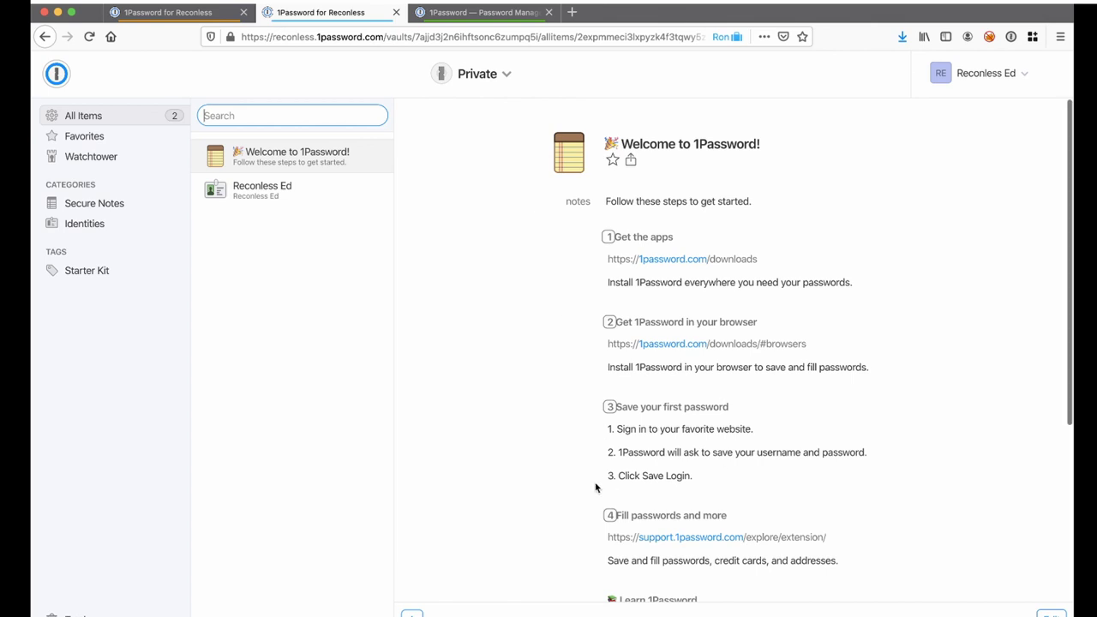
scroll(595, 485, down, 5)
scroll(581, 368, up, 5)
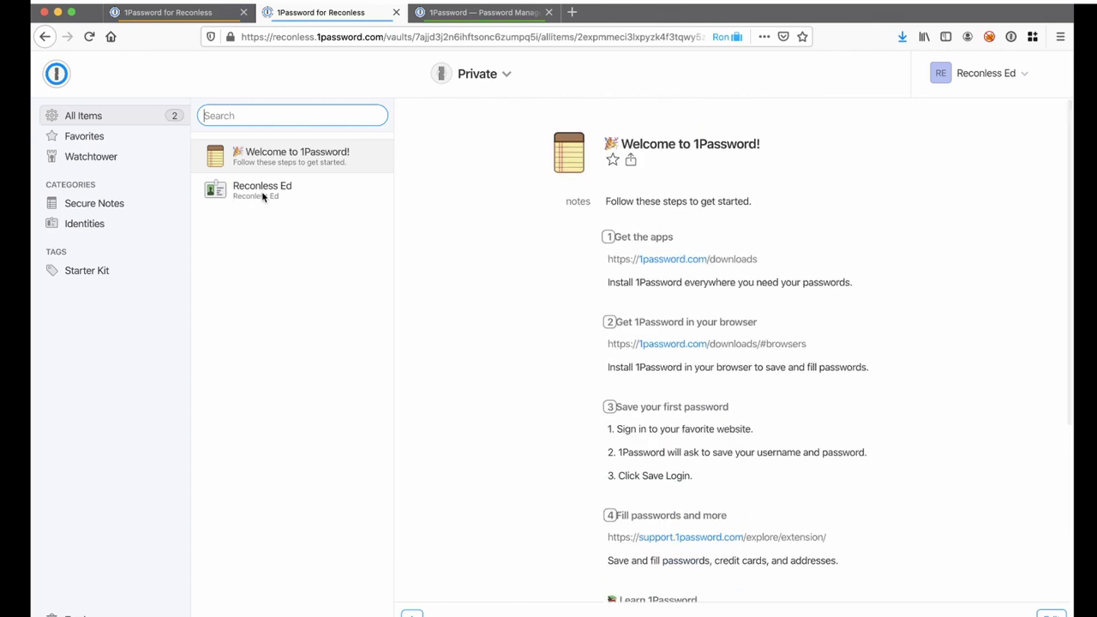
key(super+Left)
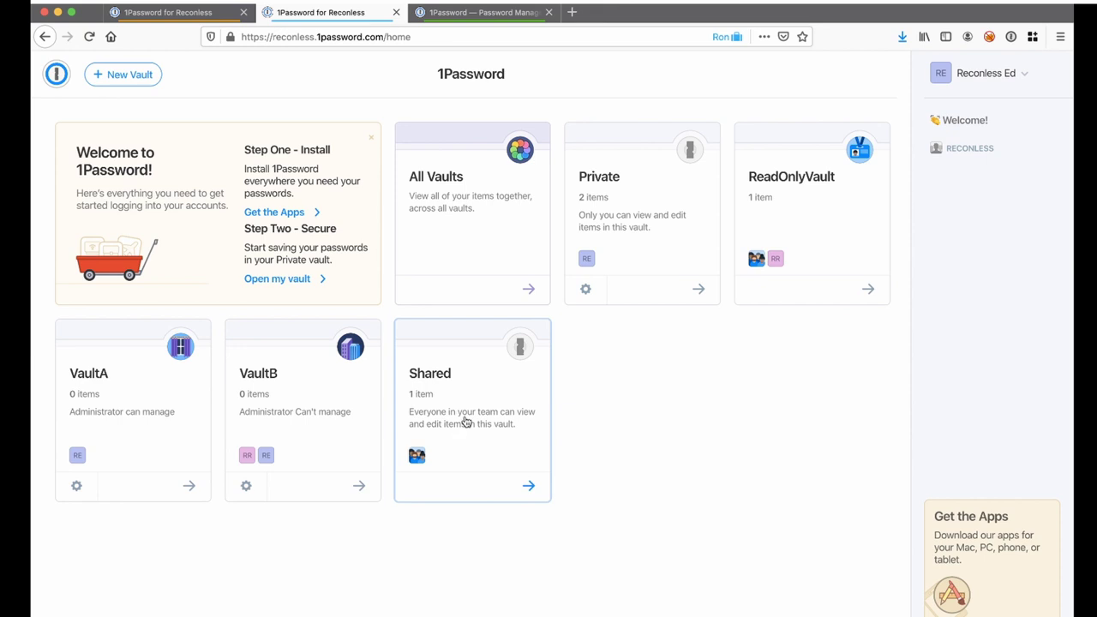
Open the Shared vault and inspect the 'Everythin here is shared' item's details and dates.
click(464, 420)
click(304, 162)
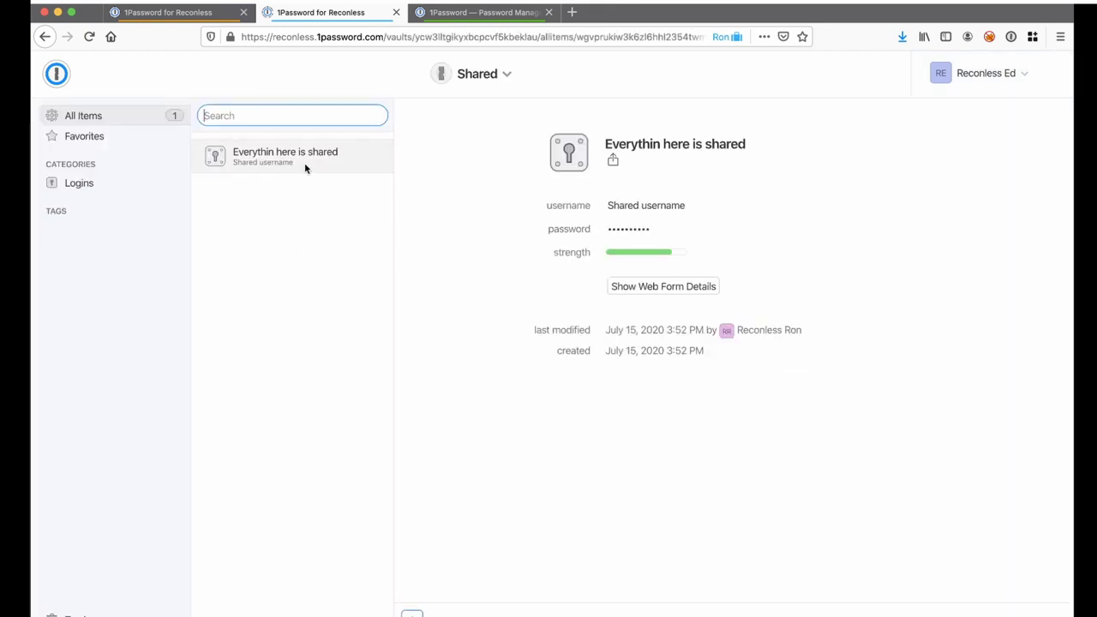
drag(519, 122, 780, 400)
click(780, 401)
drag(819, 332, 523, 335)
click(523, 335)
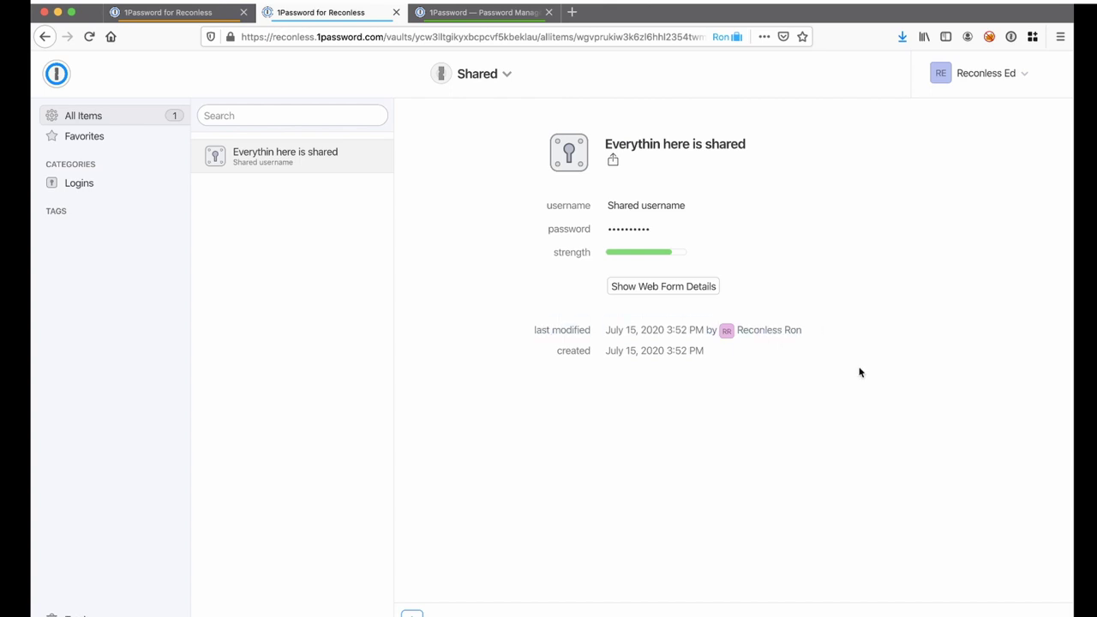
Save a new Login titled 'Password by Ed' with username 'ed' in the Shared vault.
click(410, 614)
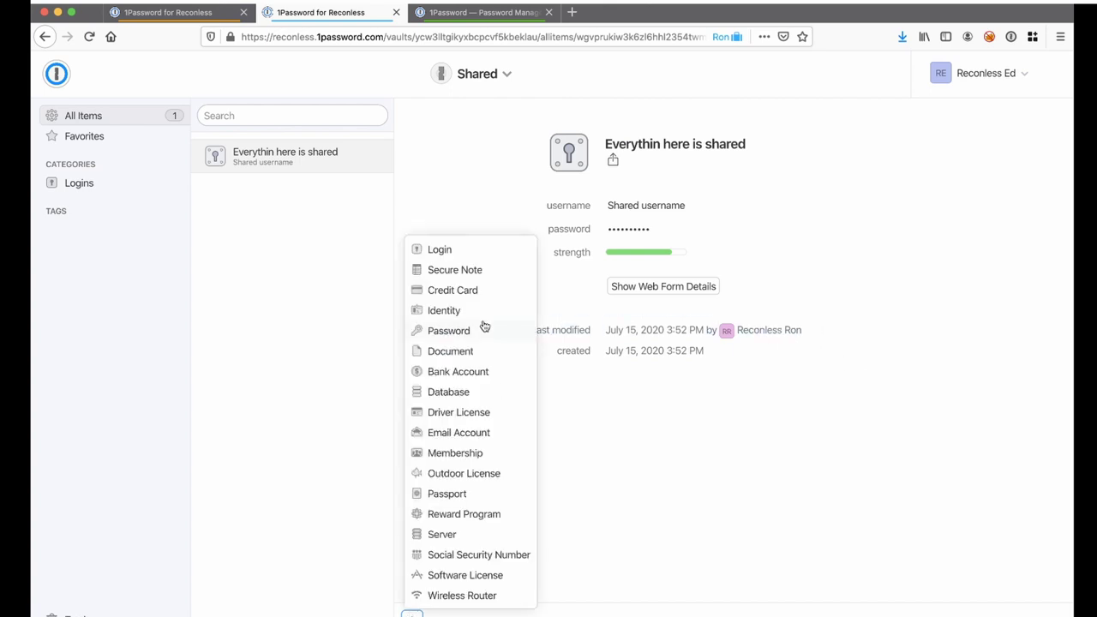
click(461, 254)
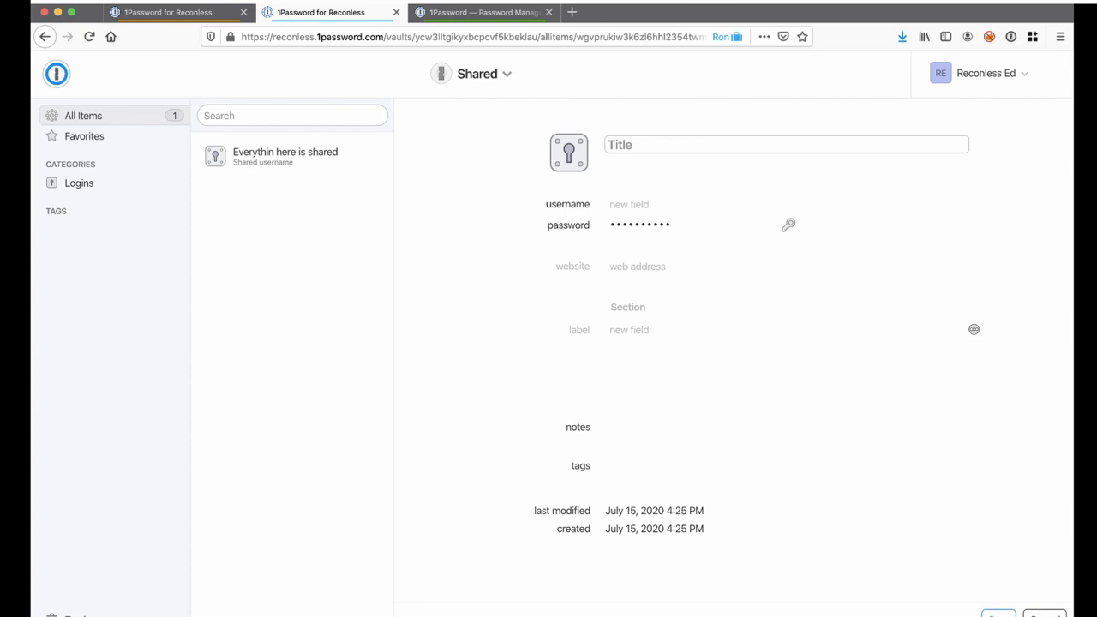
text(Password by Ed)
key(Tab)
text(ed)
key(Tab)
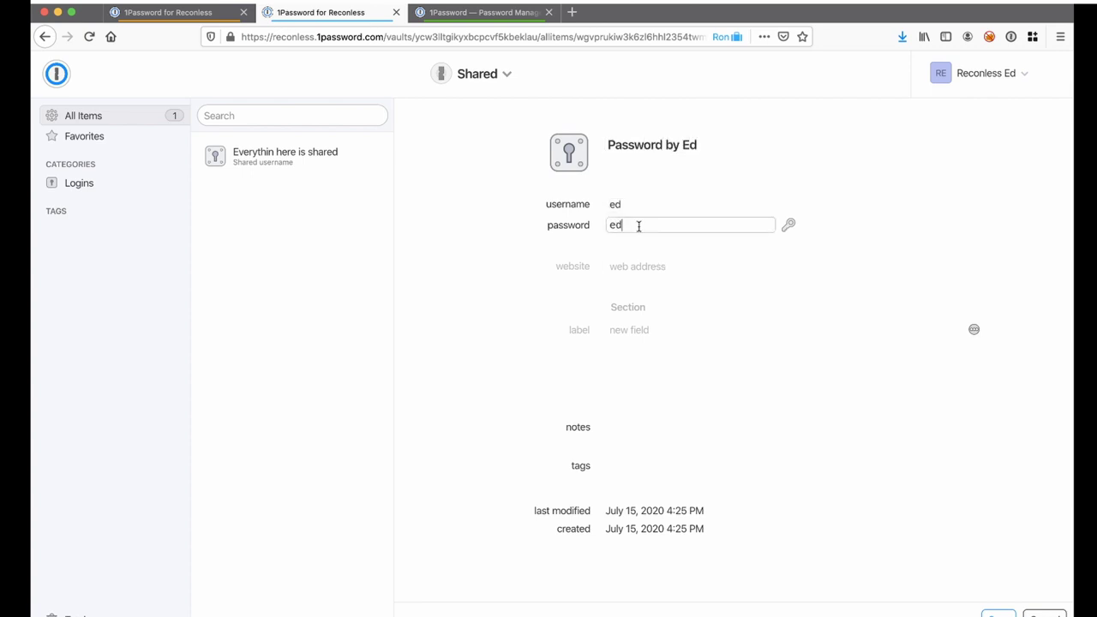
click(1054, 612)
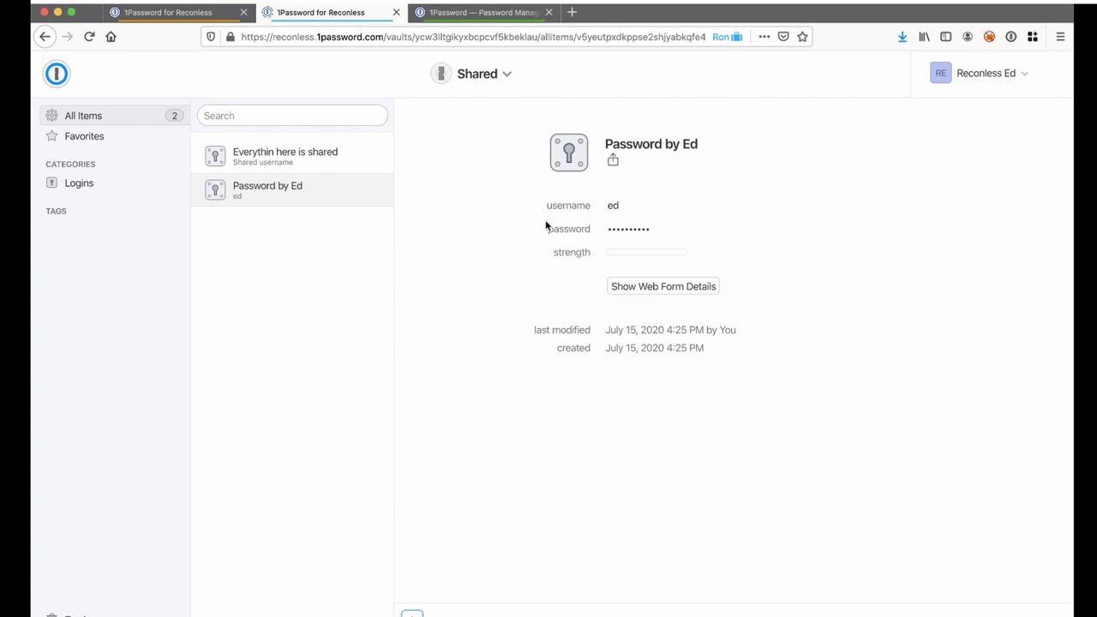
Check the guest account's empty vault page, then switch back to the administrator's tab.
key(ctrl+Tab)
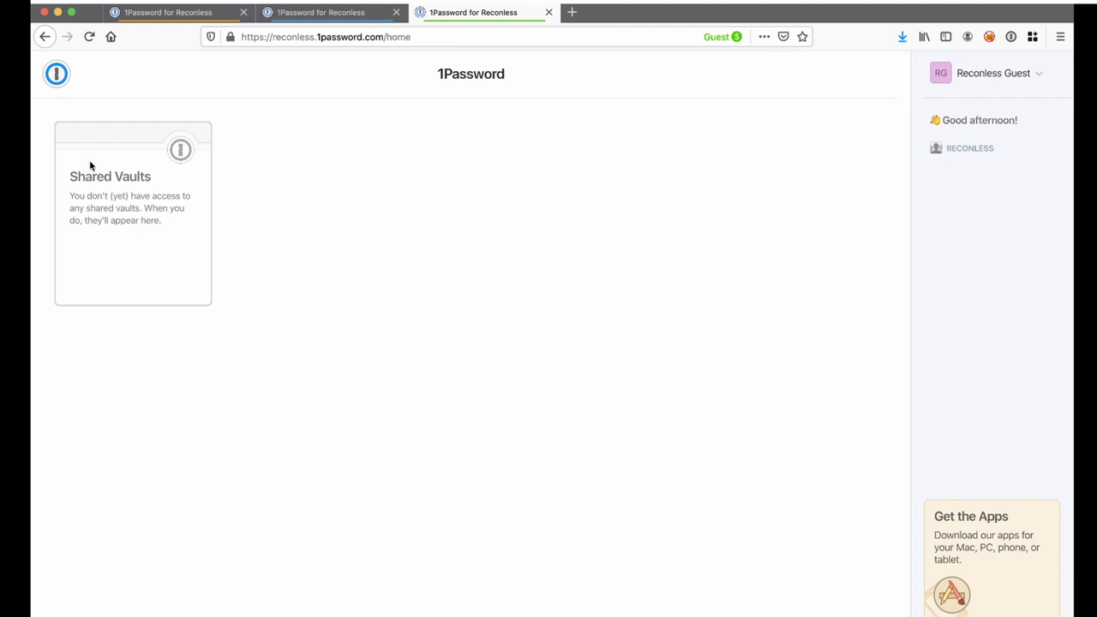
click(159, 10)
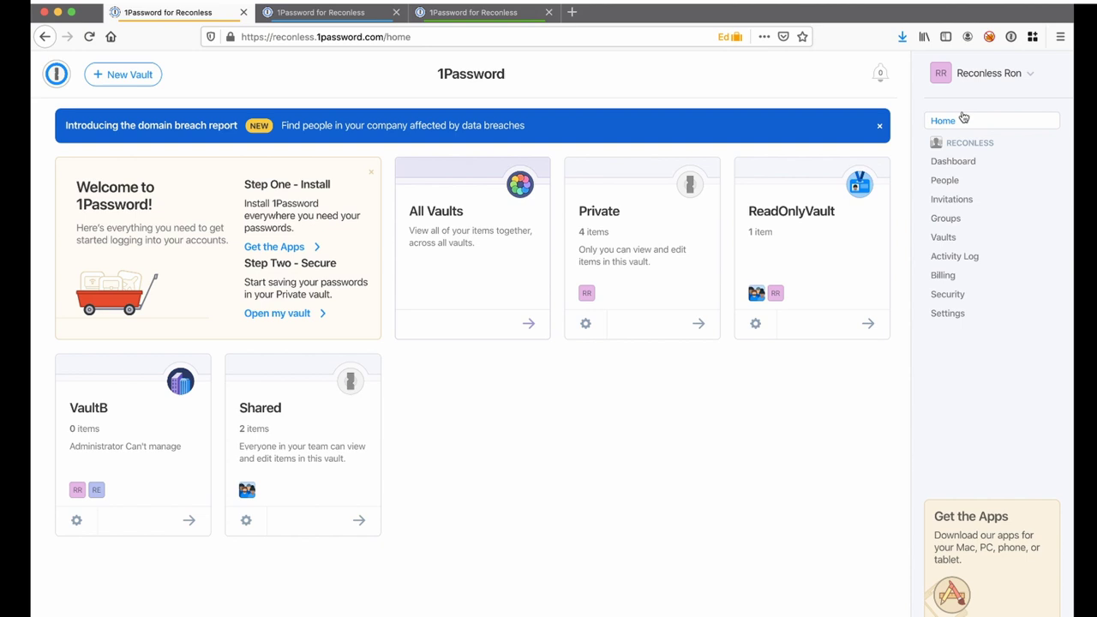
From People, tick the Shared vault in the guest member's vault access and update it.
click(946, 181)
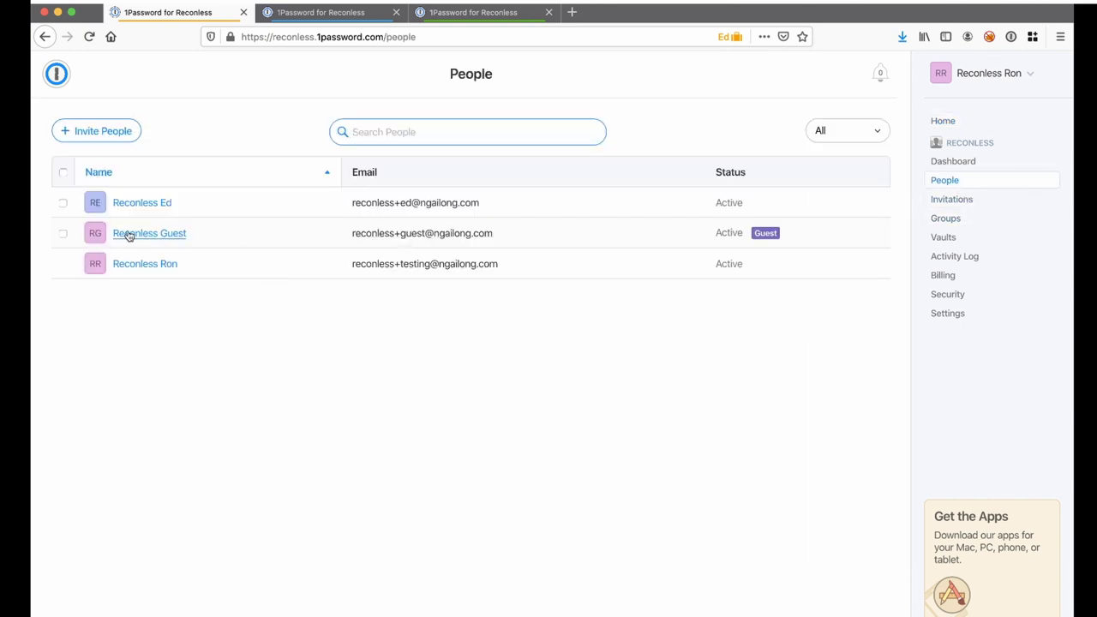
click(127, 234)
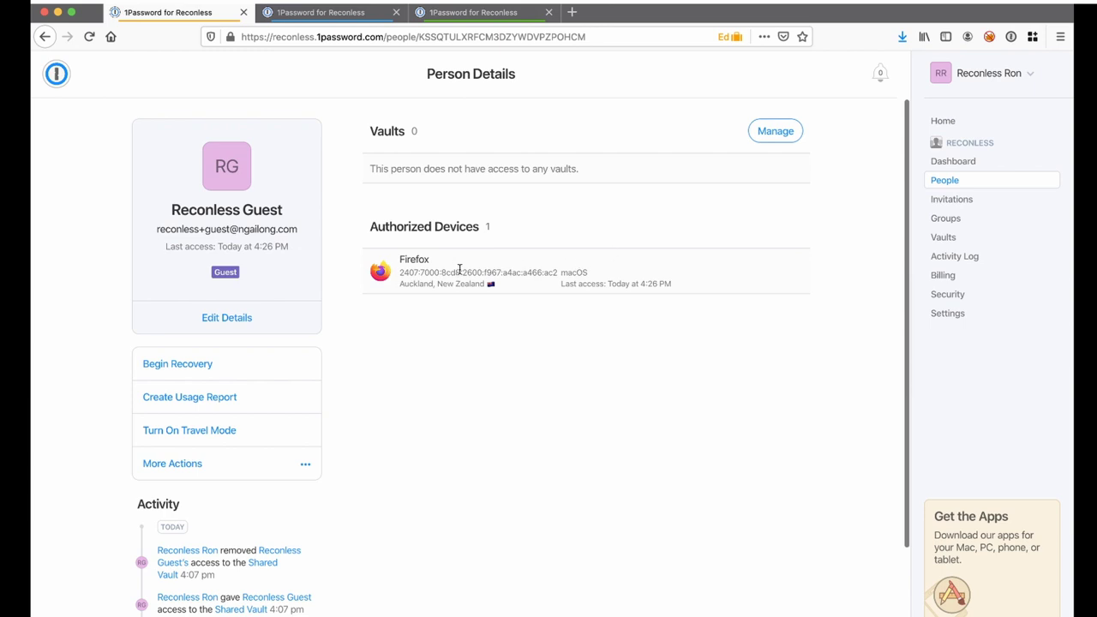
click(771, 134)
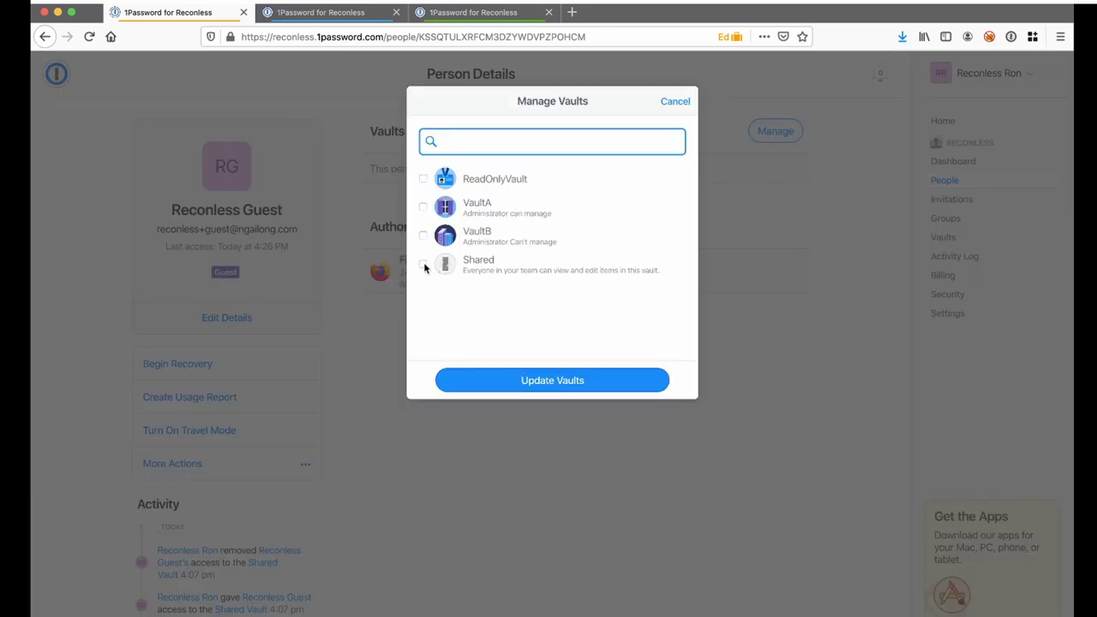
click(424, 264)
click(552, 382)
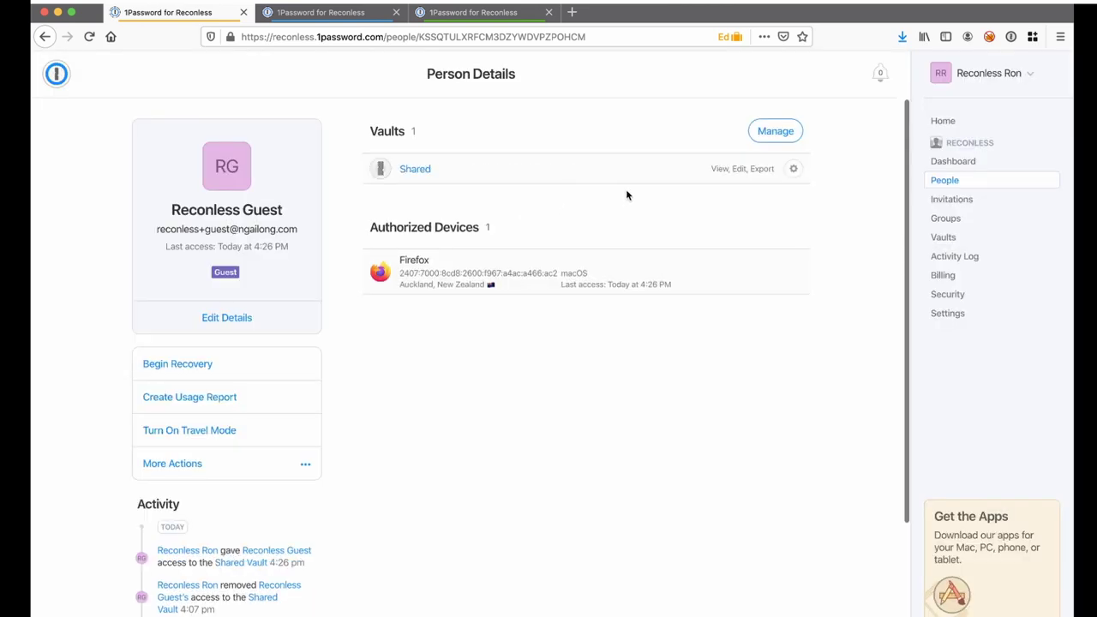
Uncheck Enable All in the Shared vault's settings, clearing every guest permission and client setting.
click(793, 169)
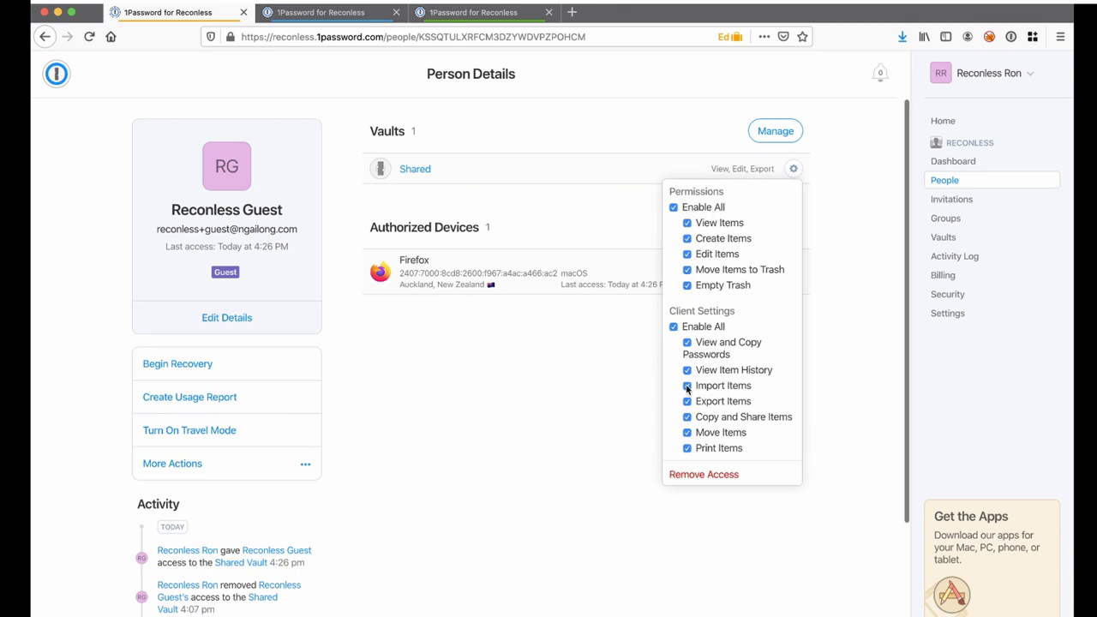
click(674, 209)
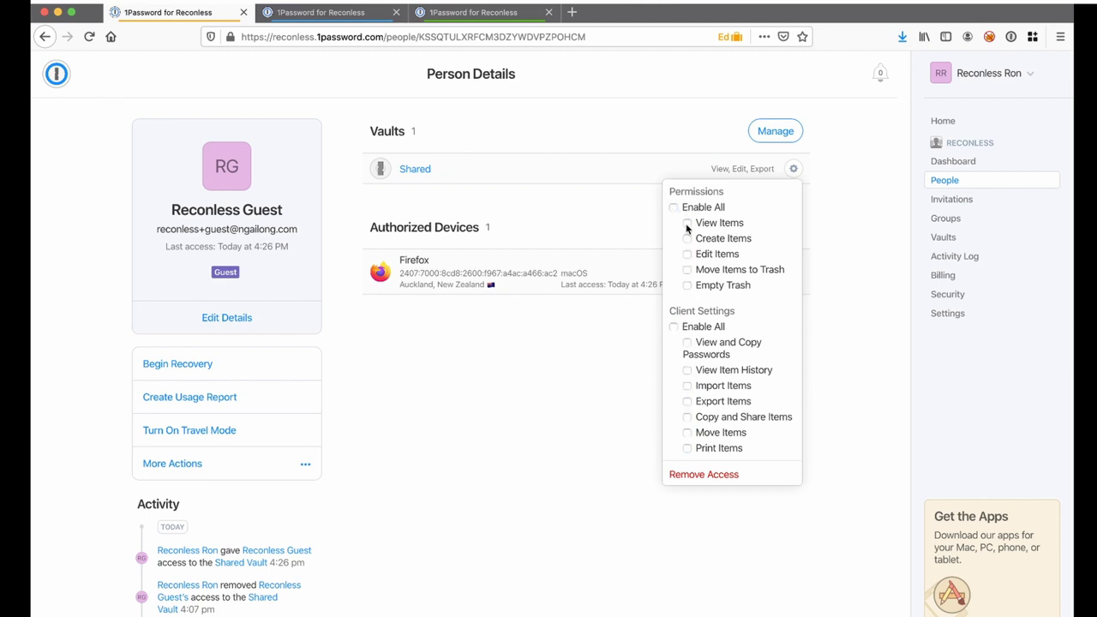